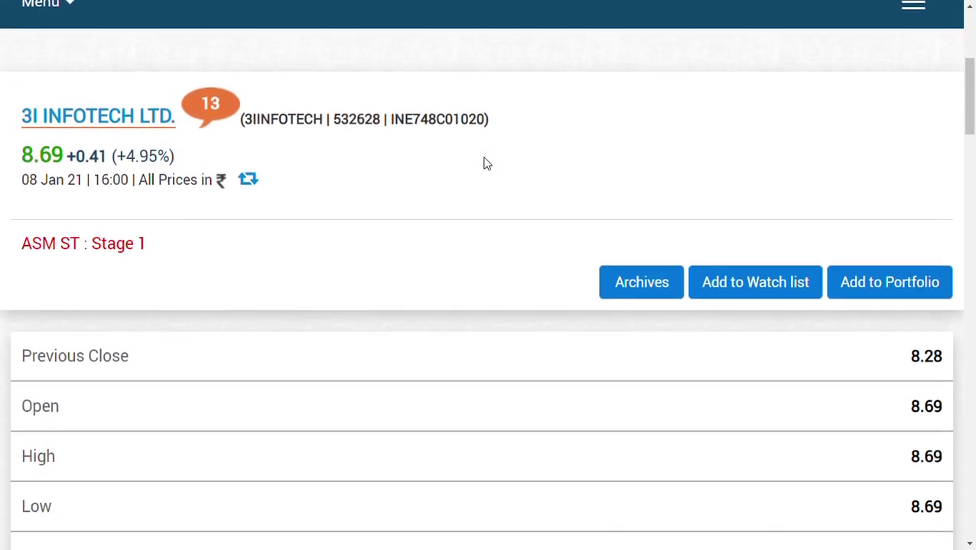
pyautogui.scroll(-1, 485, 163)
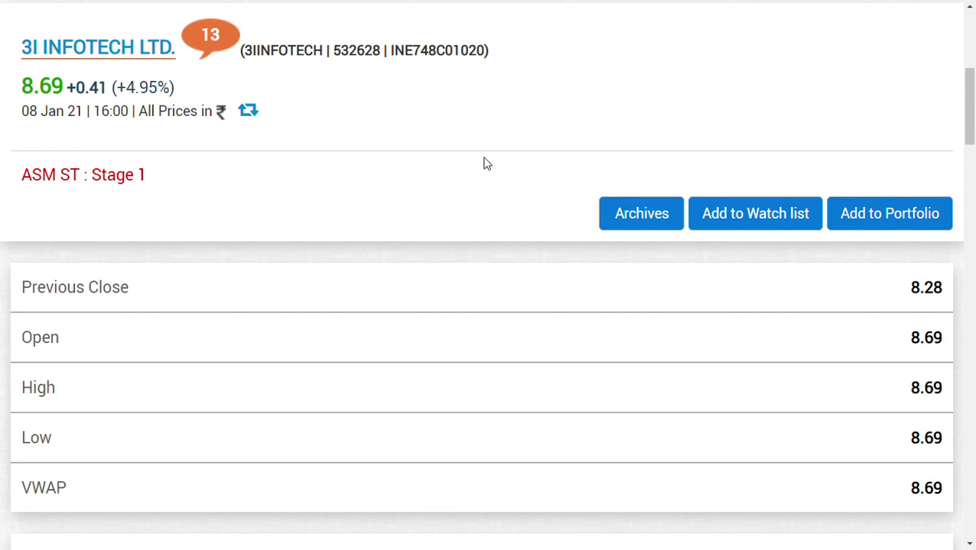
pyautogui.scroll(-1, 485, 163)
pyautogui.scroll(-3, 486, 163)
pyautogui.scroll(3, 486, 163)
pyautogui.scroll(1, 486, 163)
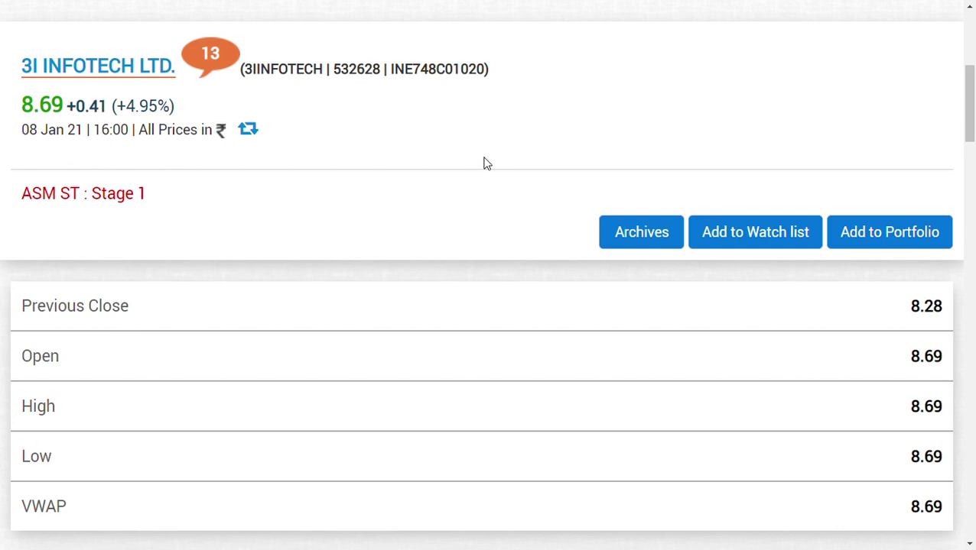
pyautogui.scroll(-3, 483, 163)
pyautogui.scroll(-3, 483, 163)
pyautogui.scroll(5, 483, 163)
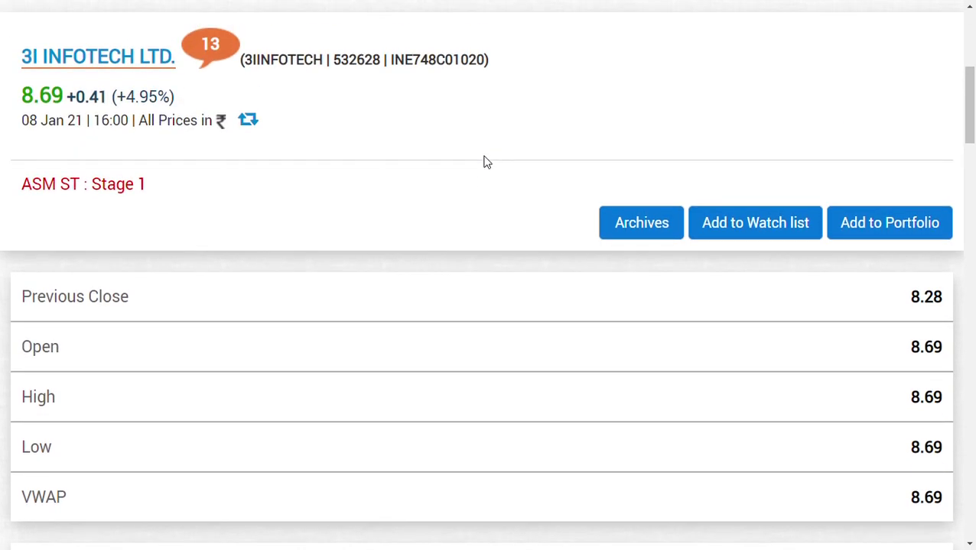